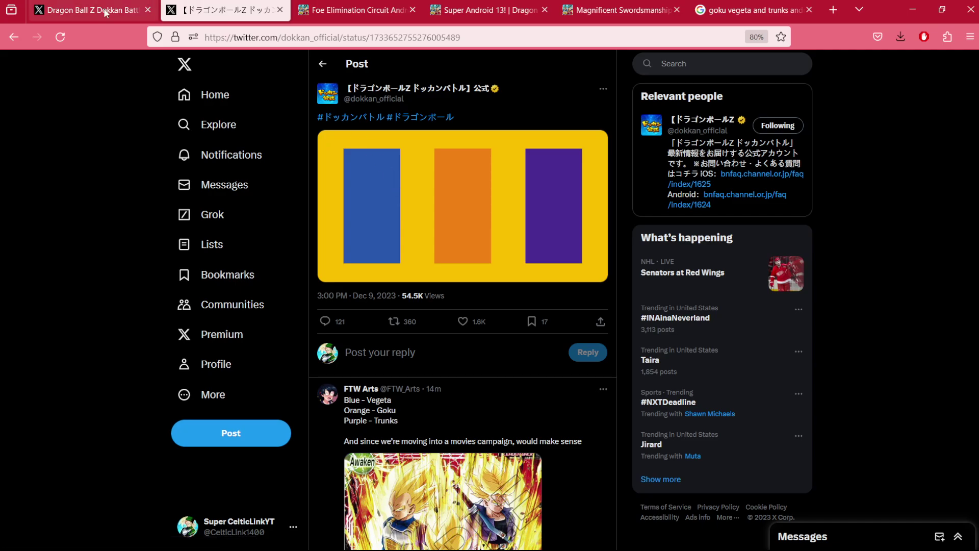
Compare the three-bar teaser on the dokkan_global and dokkan_official X posts, ending on global
click(117, 19)
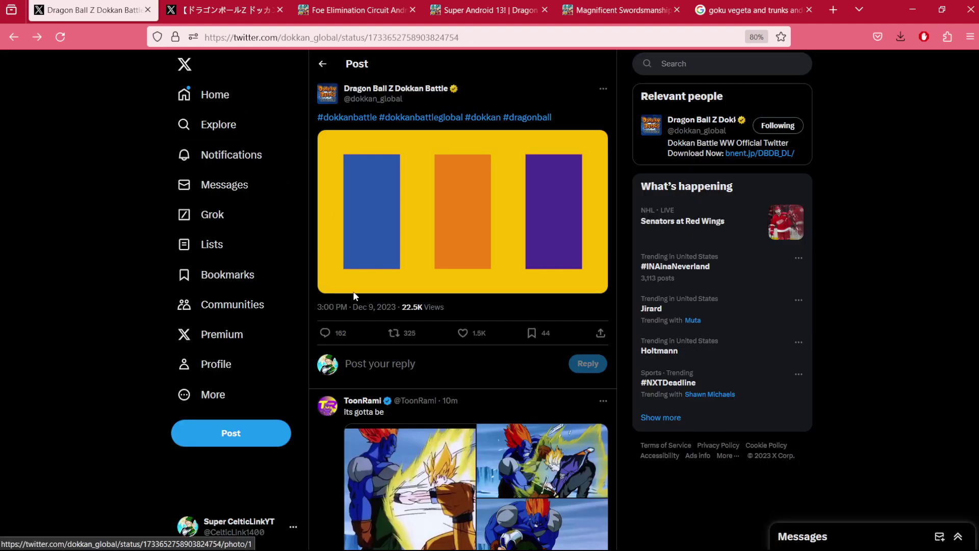
click(239, 11)
scroll(458, 506, down, 2)
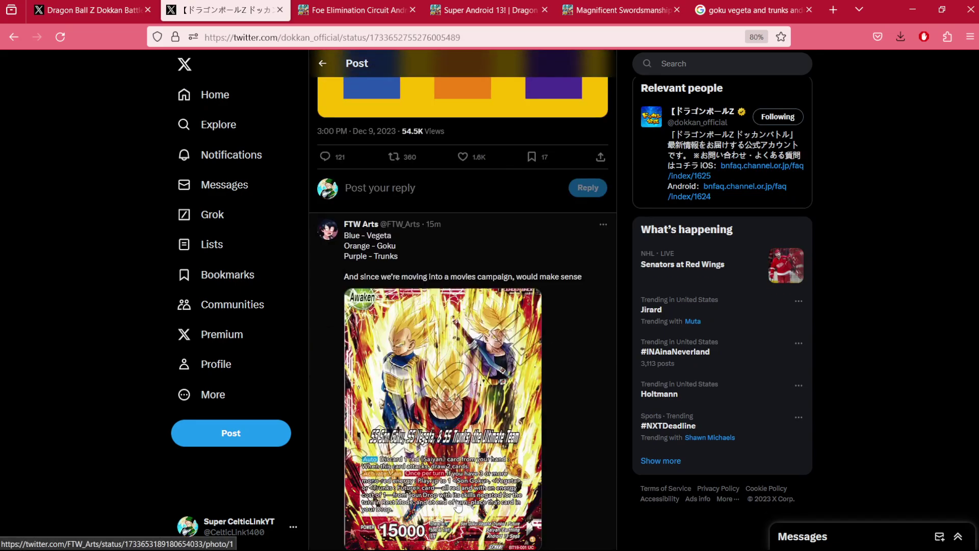
scroll(457, 506, up, 2)
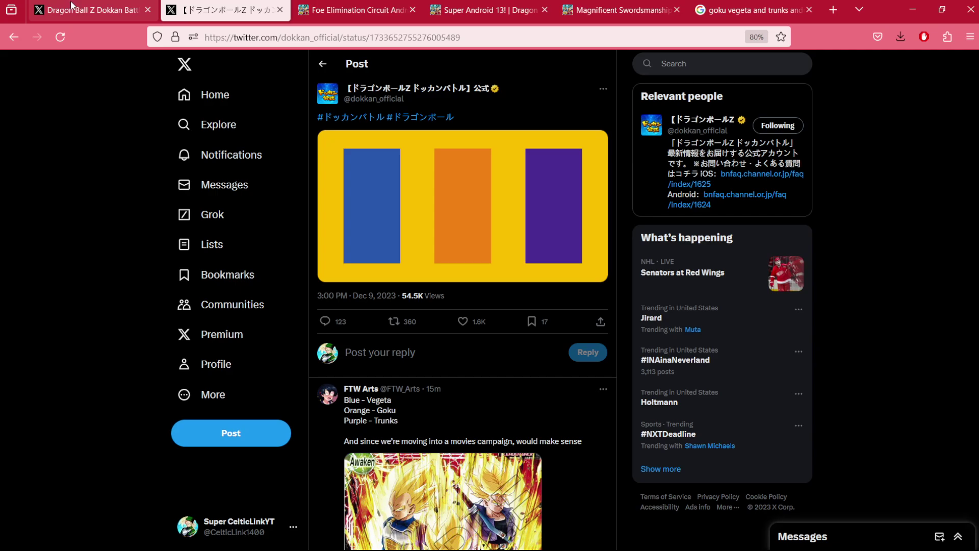
click(116, 17)
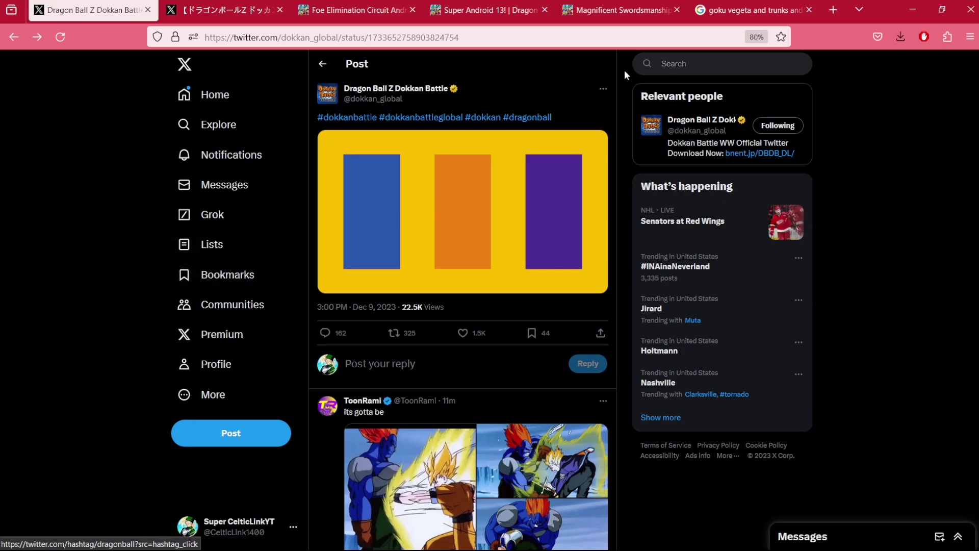
Preview the DeckPlanet Saiyan deck and 'SS4 is bad, don't play it' card images
click(712, 8)
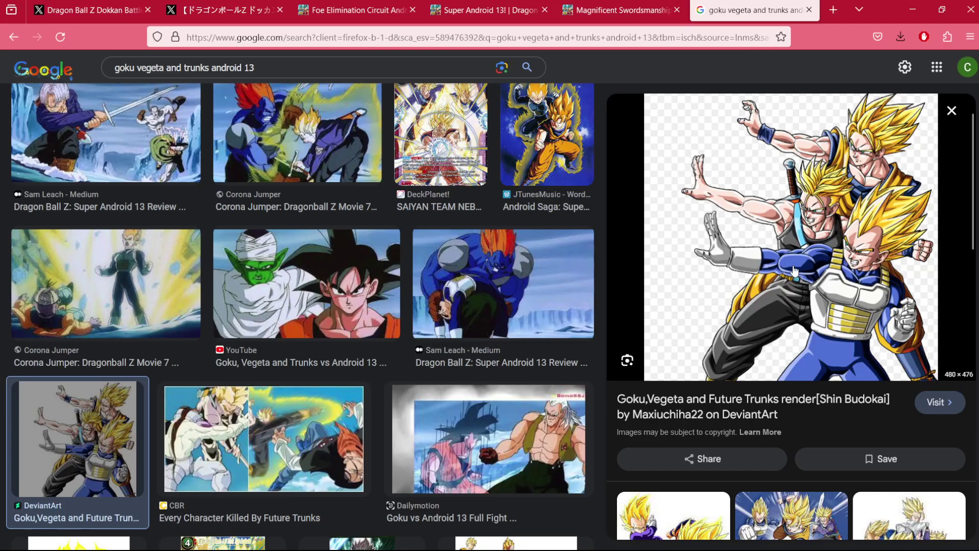
scroll(834, 255, down, 2)
scroll(834, 255, up, 2)
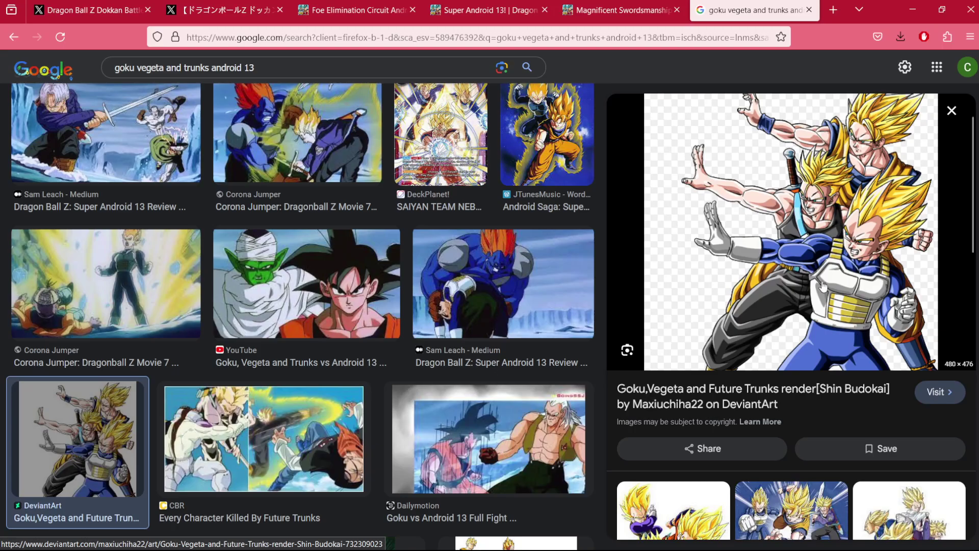
scroll(602, 224, up, 1)
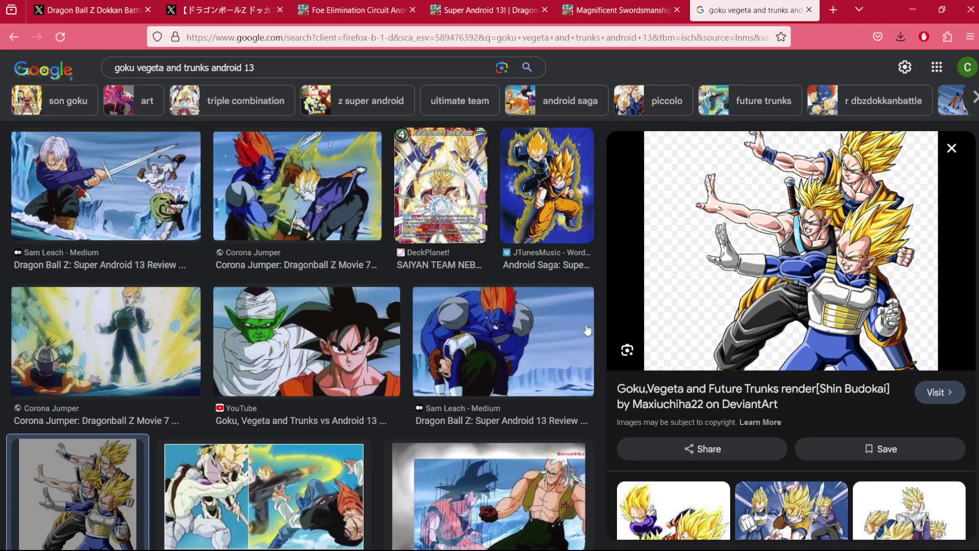
click(440, 188)
scroll(758, 311, down, 4)
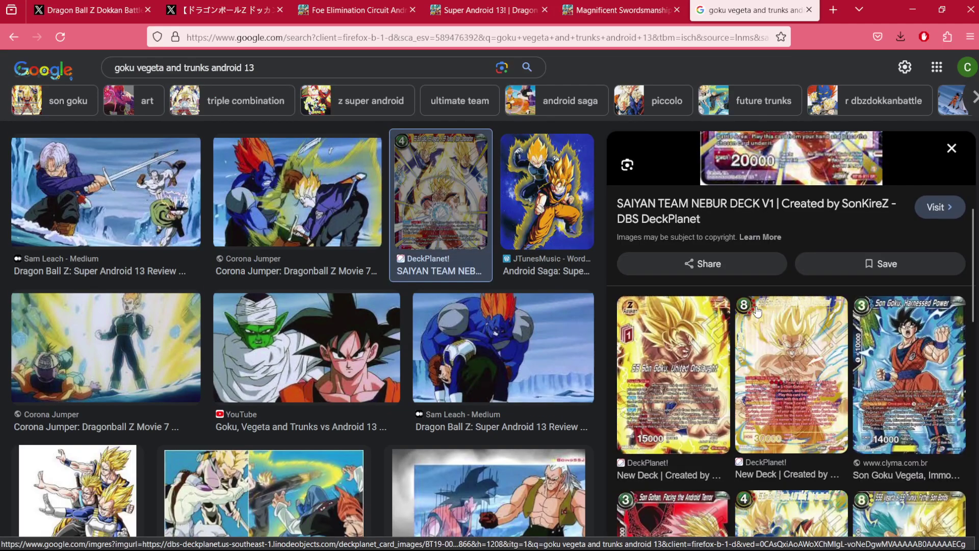
scroll(758, 312, down, 2)
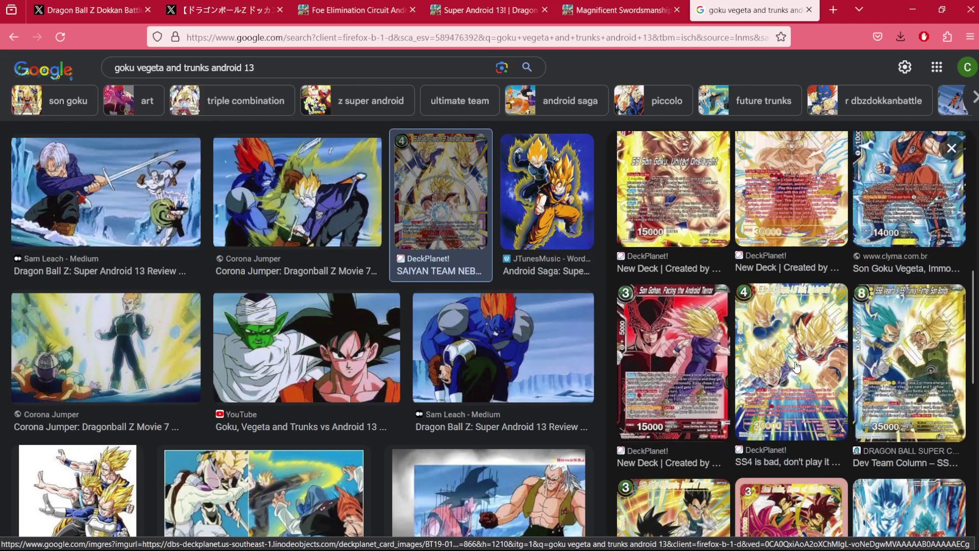
click(795, 368)
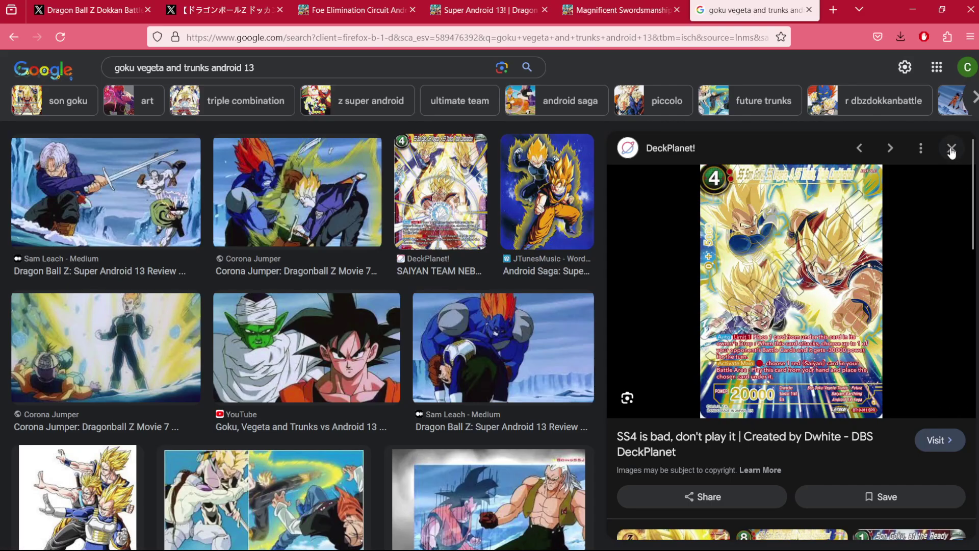
scroll(764, 432, down, 5)
scroll(764, 433, down, 5)
scroll(764, 433, down, 1)
click(764, 433)
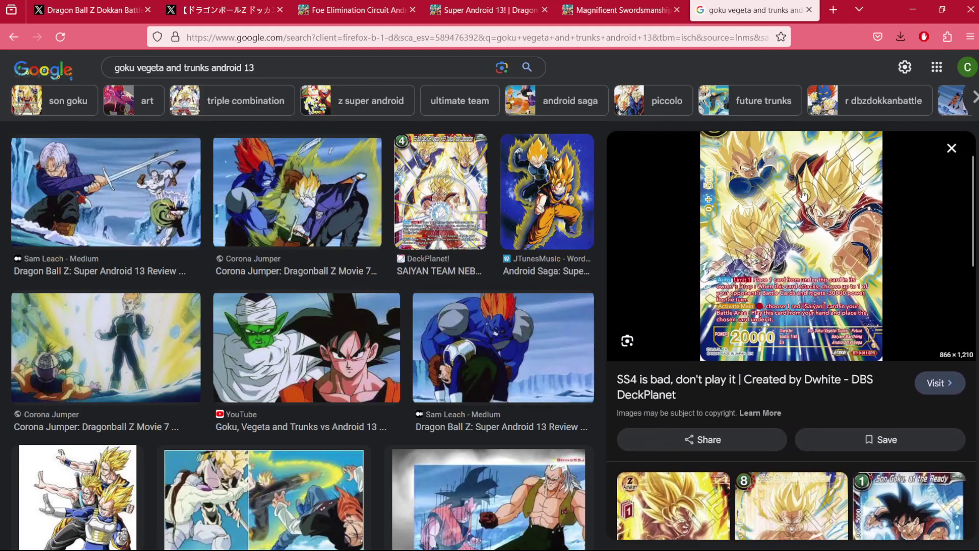
scroll(903, 179, up, 1)
Preview the Card Cavern ultimate team card and Comic Vine Goku, Vegeta and Trunks art
click(953, 150)
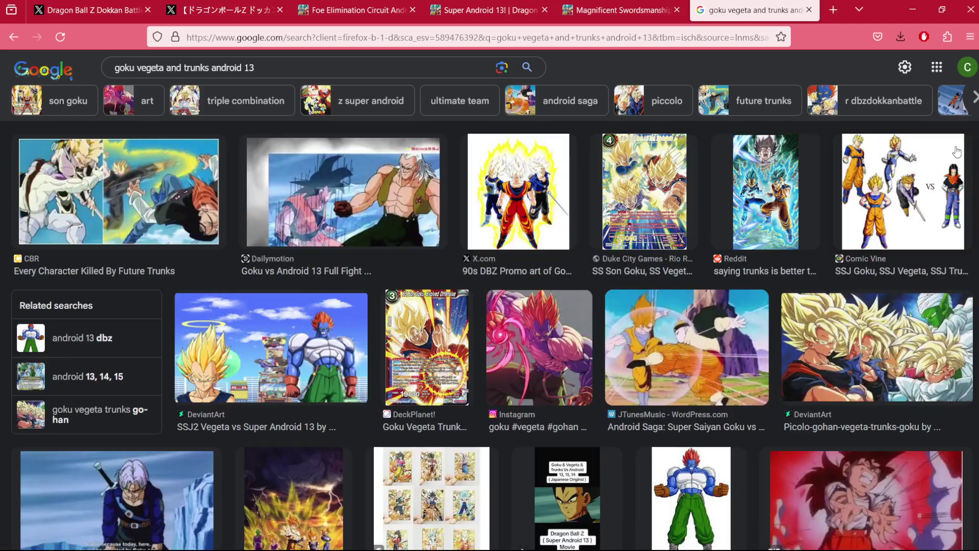
scroll(721, 157, up, 2)
scroll(721, 153, up, 3)
scroll(721, 153, up, 3)
click(401, 376)
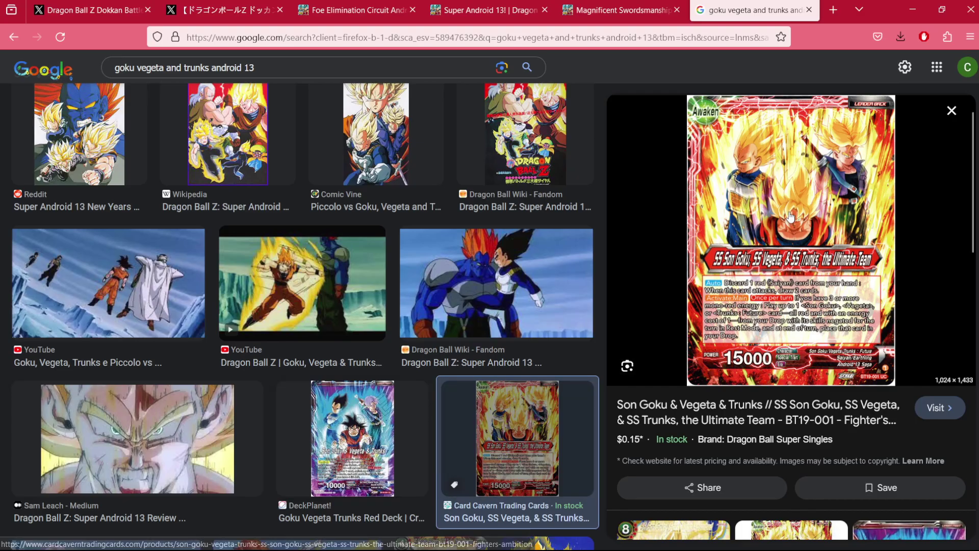
scroll(573, 345, up, 3)
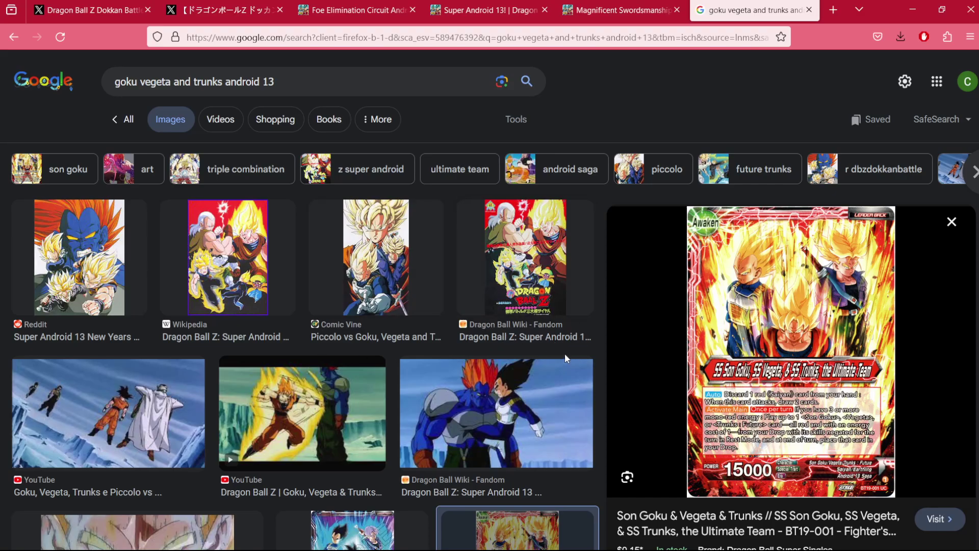
click(385, 298)
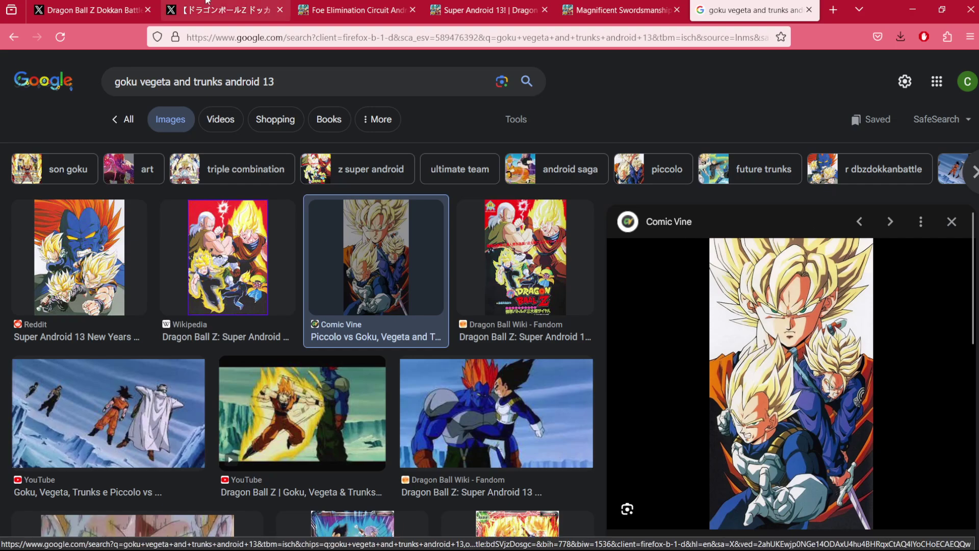
View the Foe Elimination Circuit Android #13 wiki page, then return to the global teaser post
click(335, 5)
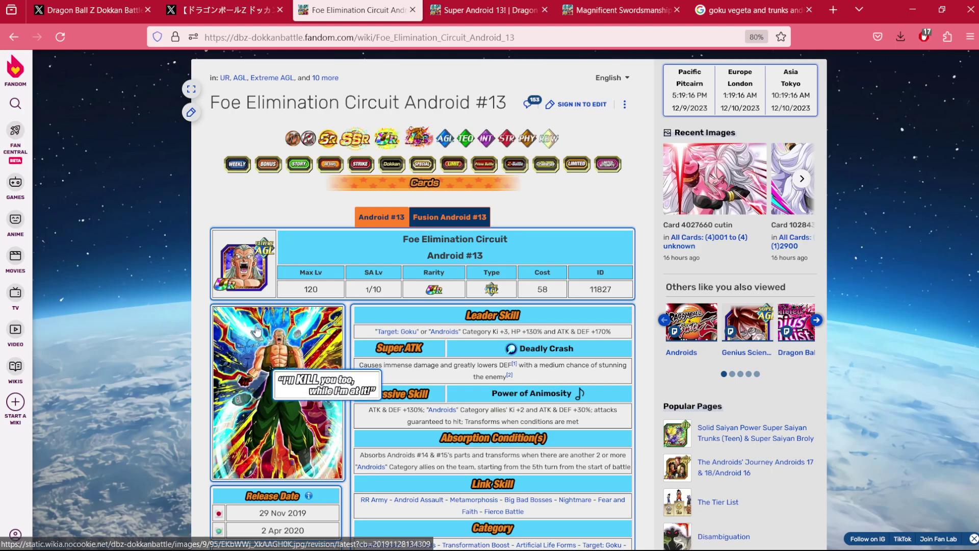
scroll(272, 373, down, 2)
scroll(271, 373, up, 3)
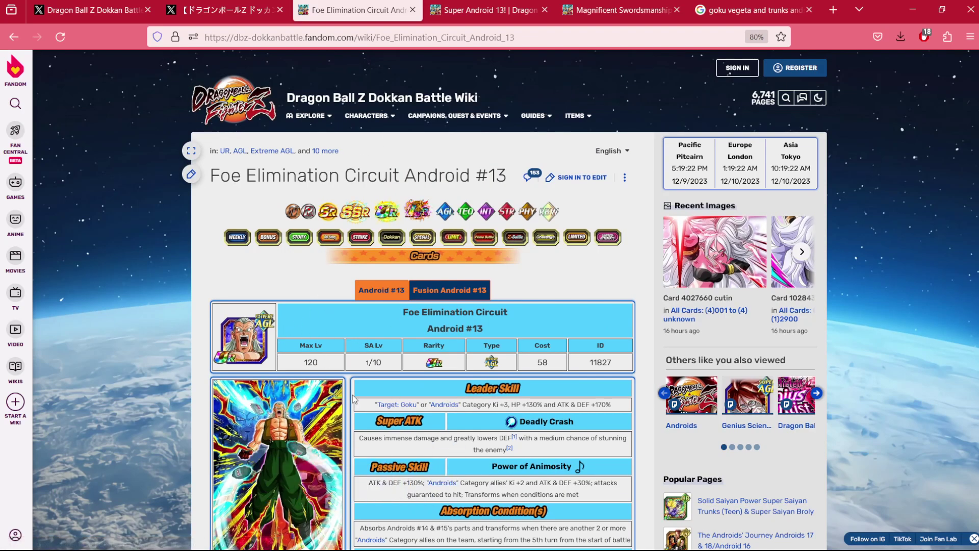
key(ctrl+1)
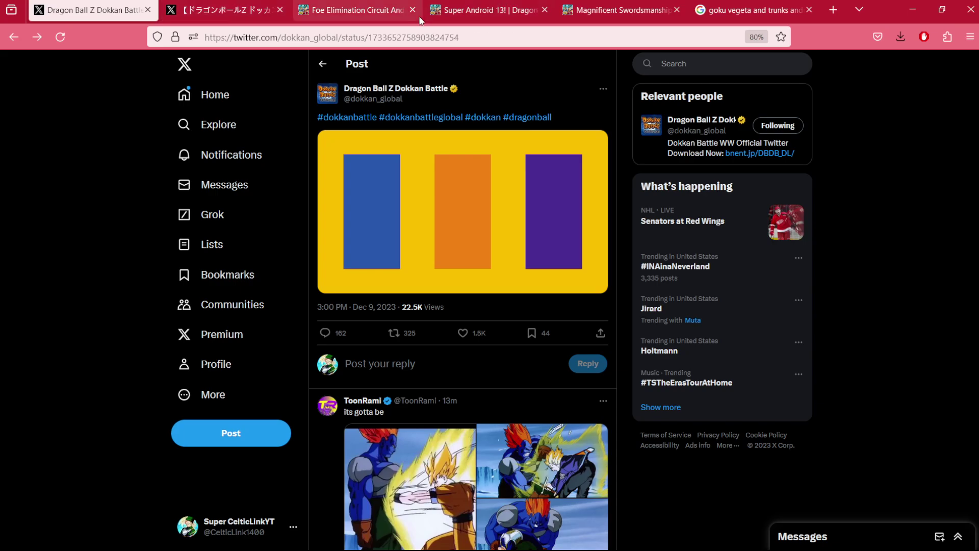
Bring up the Foe Elimination Circuit Android #13 wiki page to check its skills and stats
click(338, 17)
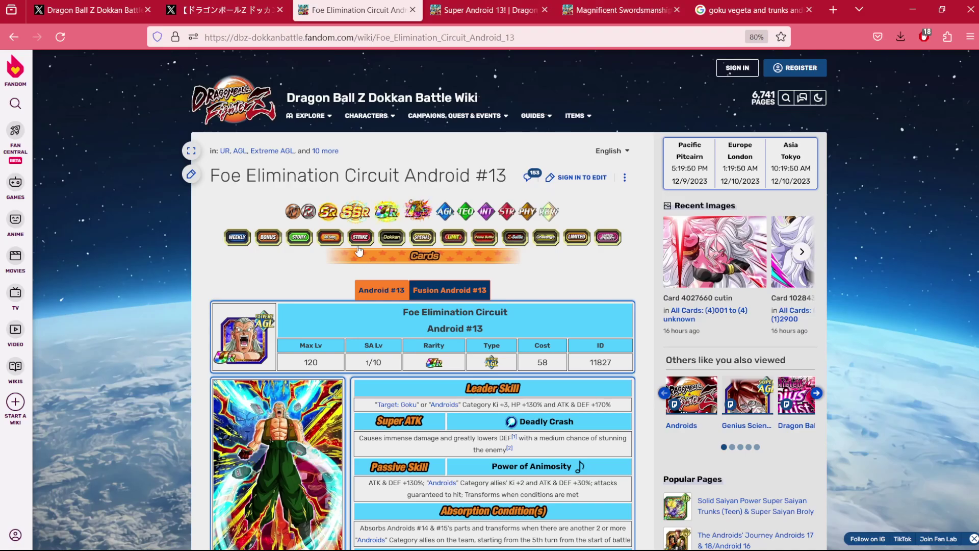
scroll(358, 249, down, 3)
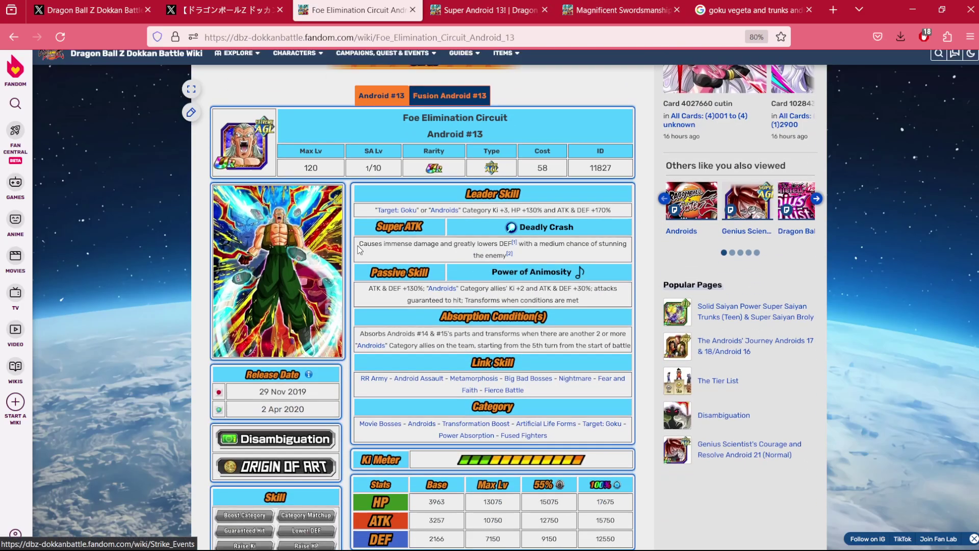
Open the Magnificent Swordsmanship Trunks (Teen) page and highlight its Super ATK effect text
click(606, 19)
scroll(412, 238, down, 2)
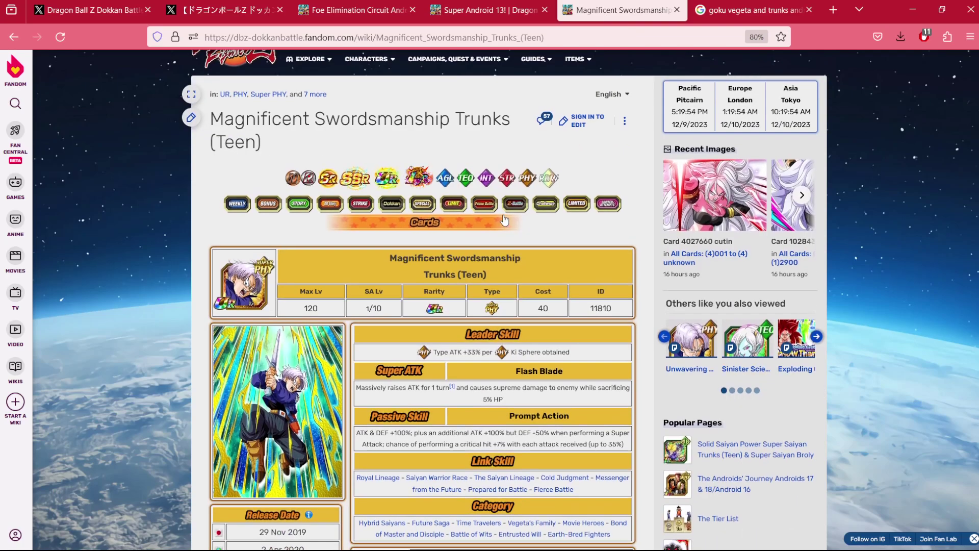
scroll(504, 221, down, 1)
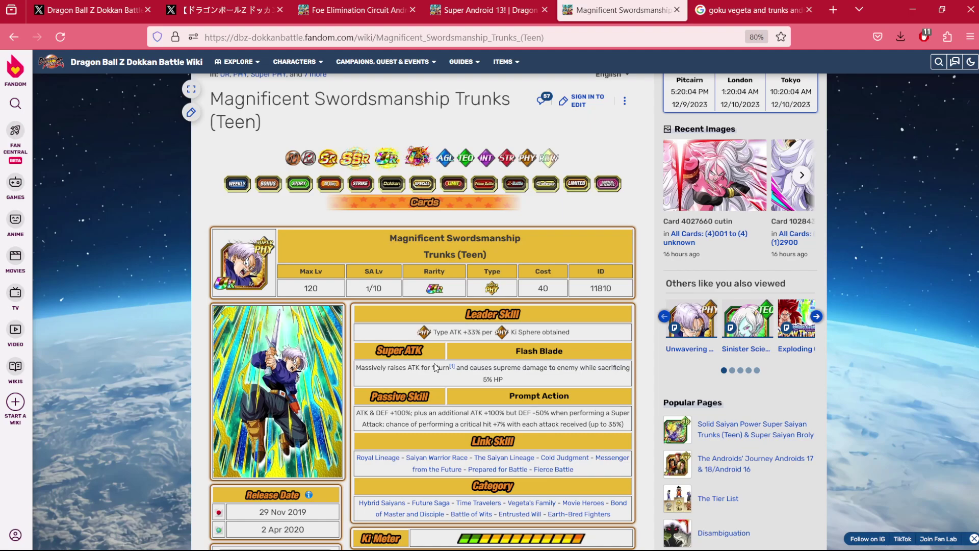
scroll(434, 363, down, 2)
scroll(434, 364, down, 2)
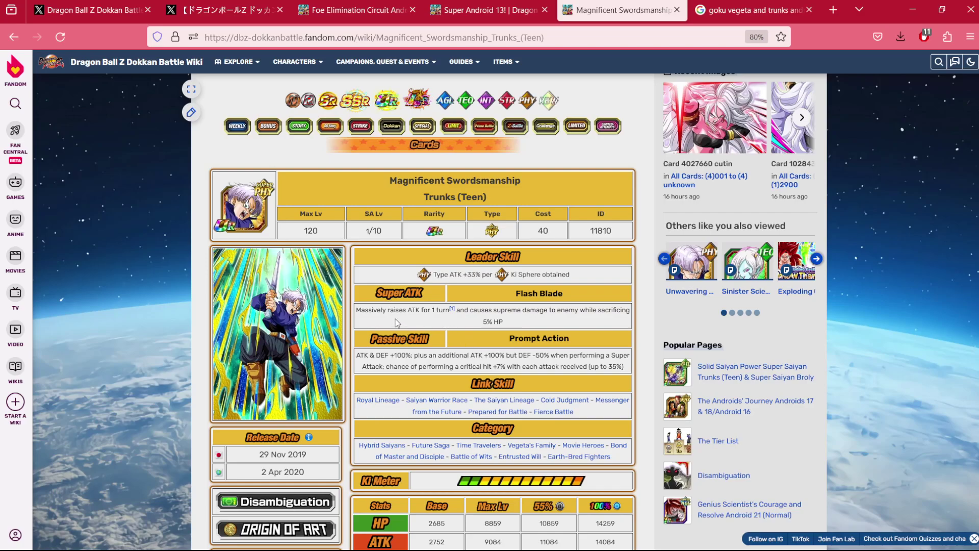
drag(383, 310, 454, 322)
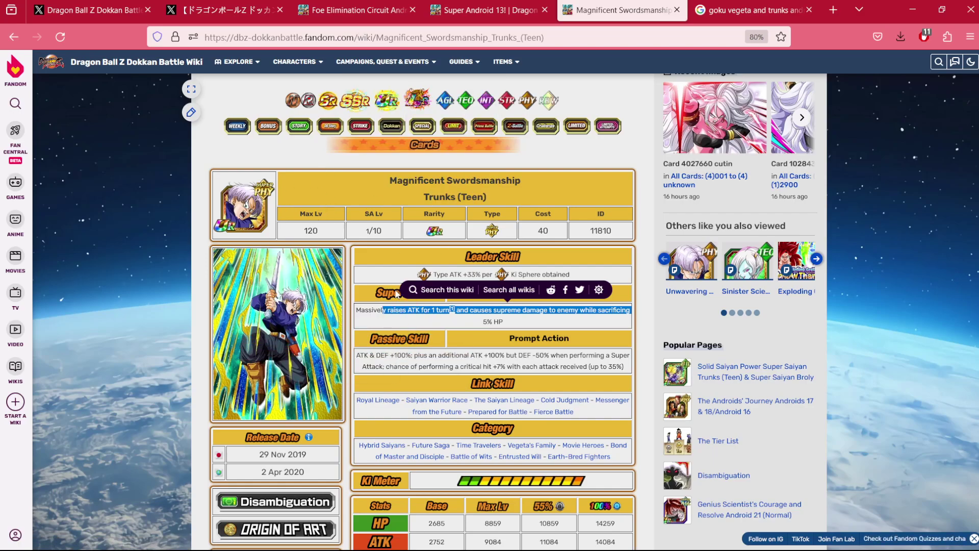
Look over the Super Android 13! event stage table, then go back to the global teaser post
click(478, 4)
scroll(407, 351, down, 3)
scroll(406, 352, down, 2)
scroll(406, 352, down, 2)
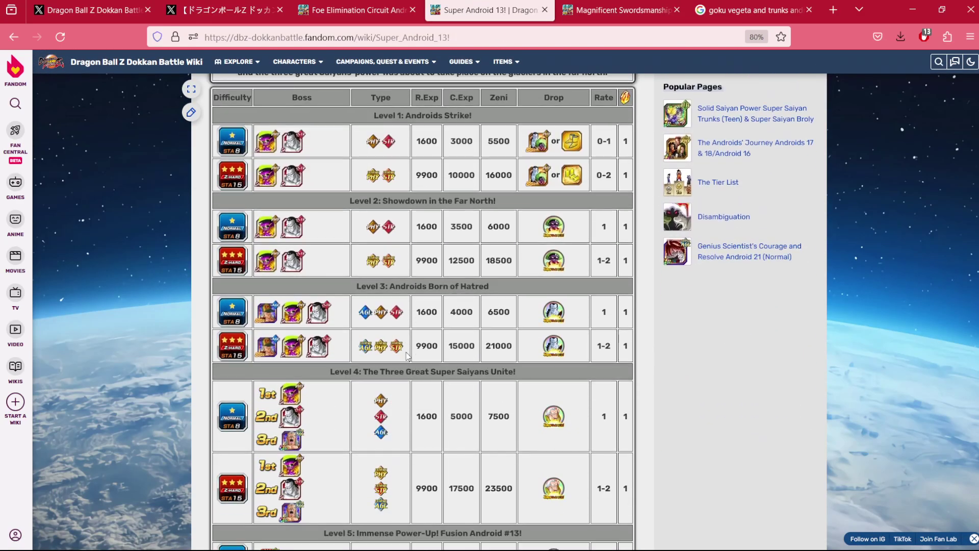
scroll(407, 352, down, 2)
scroll(406, 352, down, 3)
scroll(406, 352, up, 3)
scroll(406, 352, up, 2)
scroll(407, 352, up, 3)
scroll(407, 352, down, 2)
scroll(407, 356, up, 4)
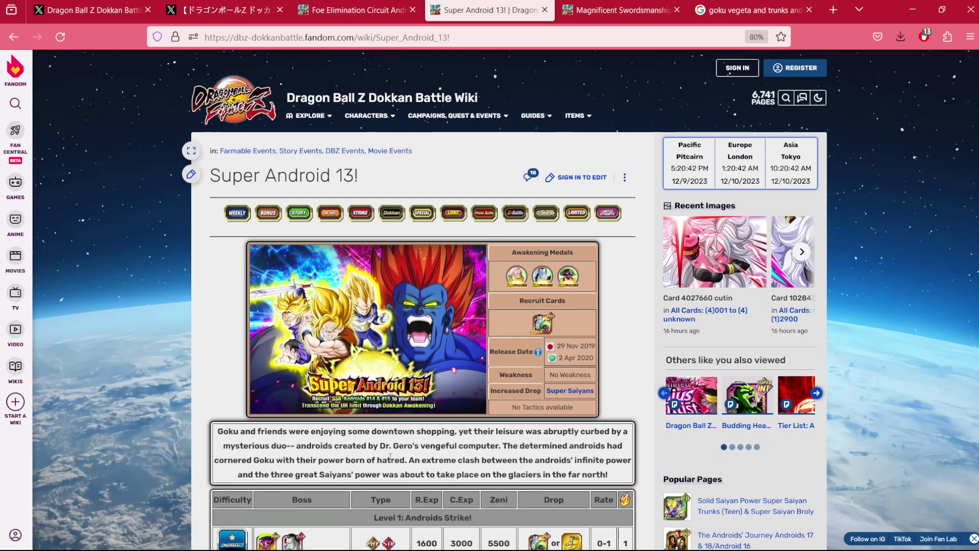
scroll(390, 457, down, 3)
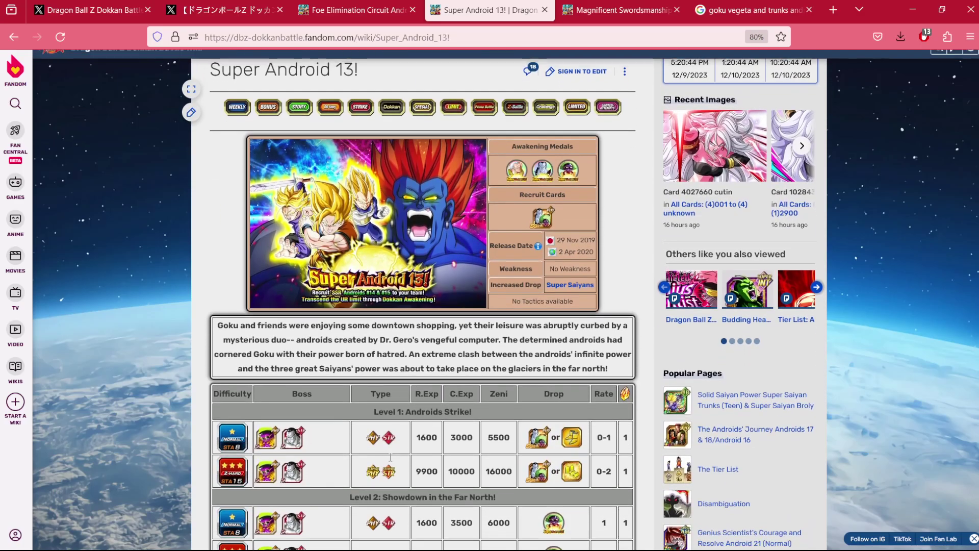
scroll(390, 458, up, 3)
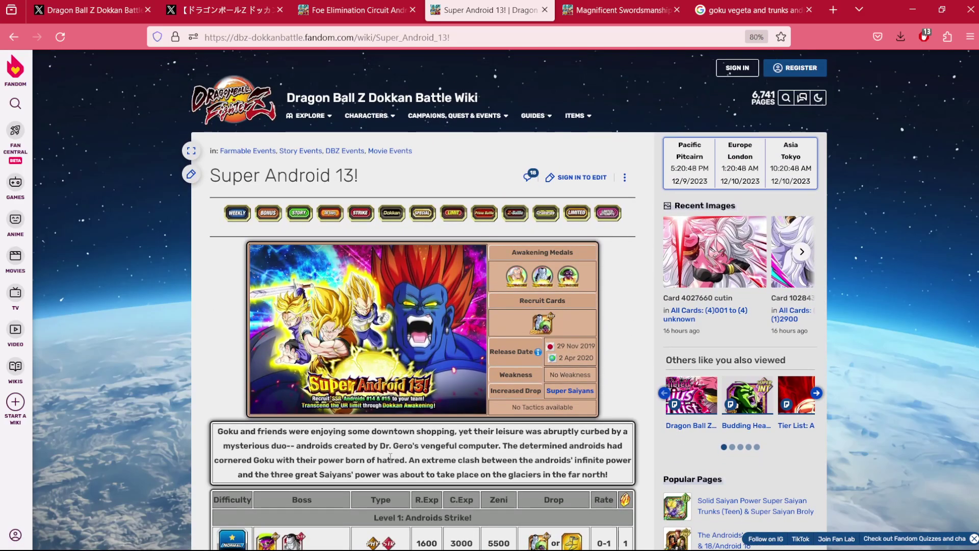
scroll(386, 373, down, 5)
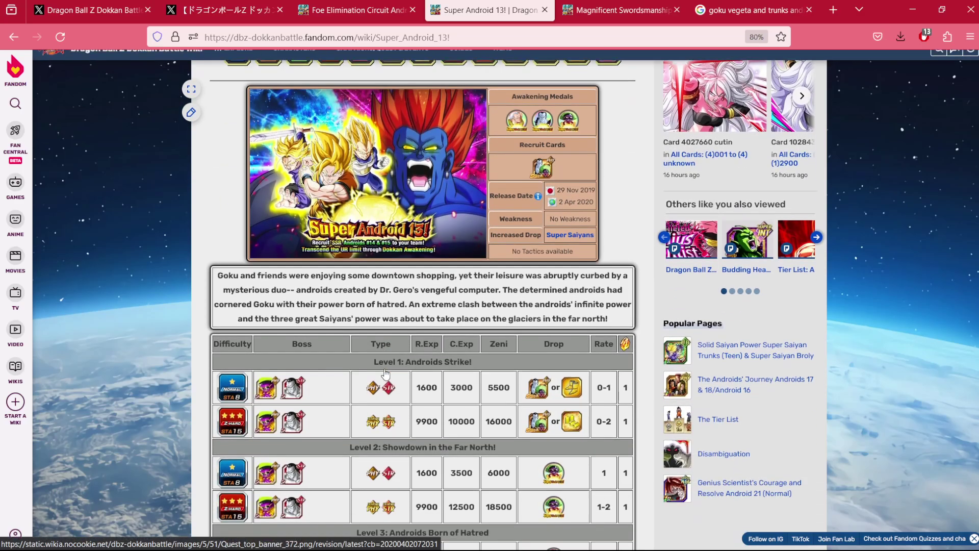
scroll(384, 372, down, 3)
scroll(385, 372, down, 3)
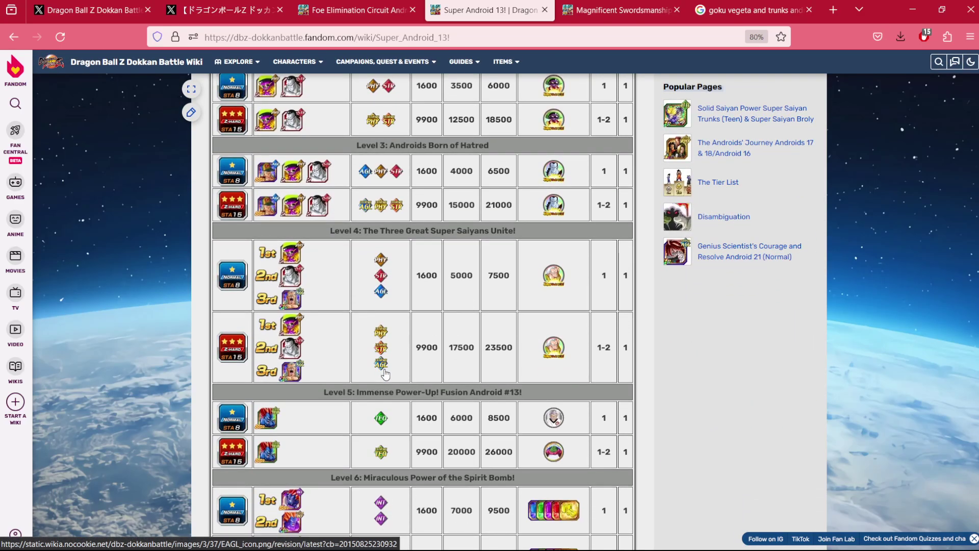
scroll(385, 373, down, 3)
scroll(385, 373, up, 5)
scroll(385, 370, up, 10)
scroll(385, 370, down, 4)
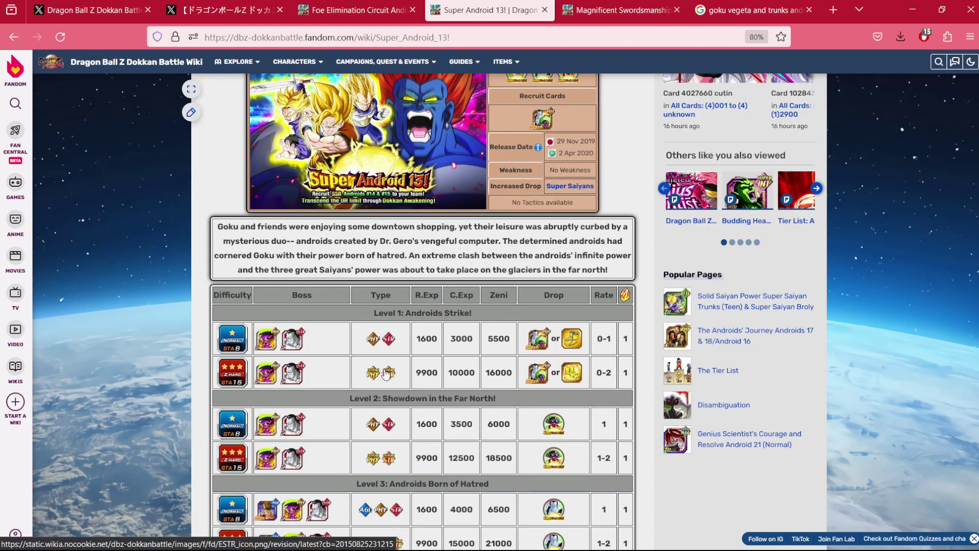
scroll(387, 373, down, 1)
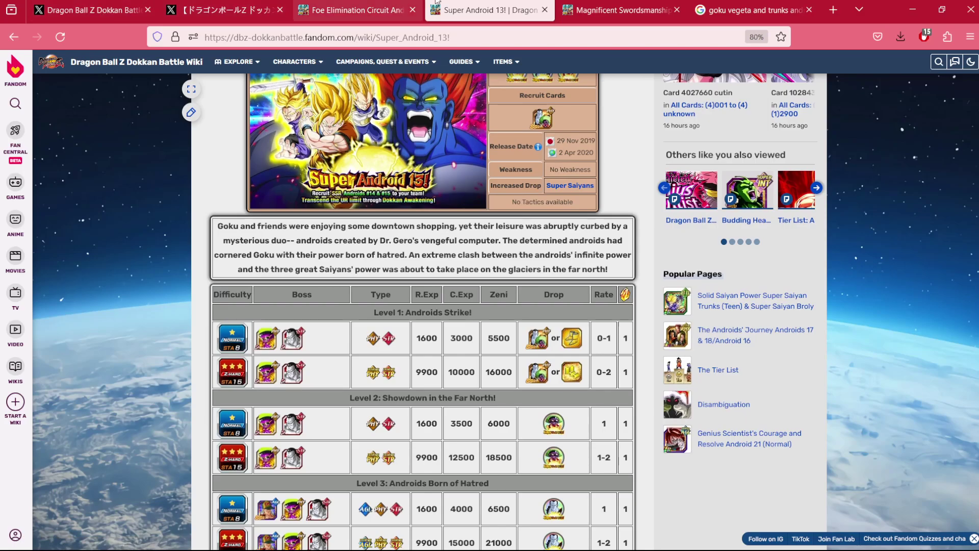
click(92, 10)
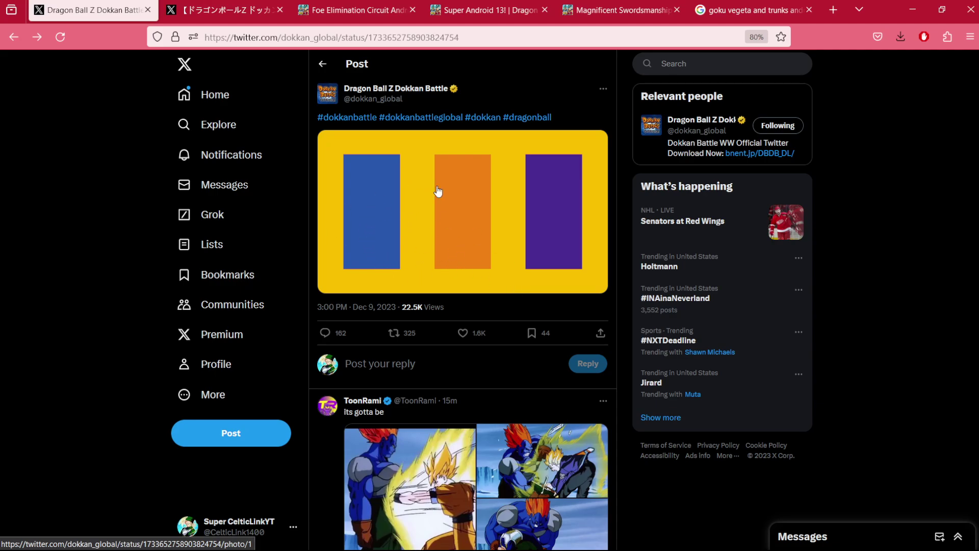
click(405, 225)
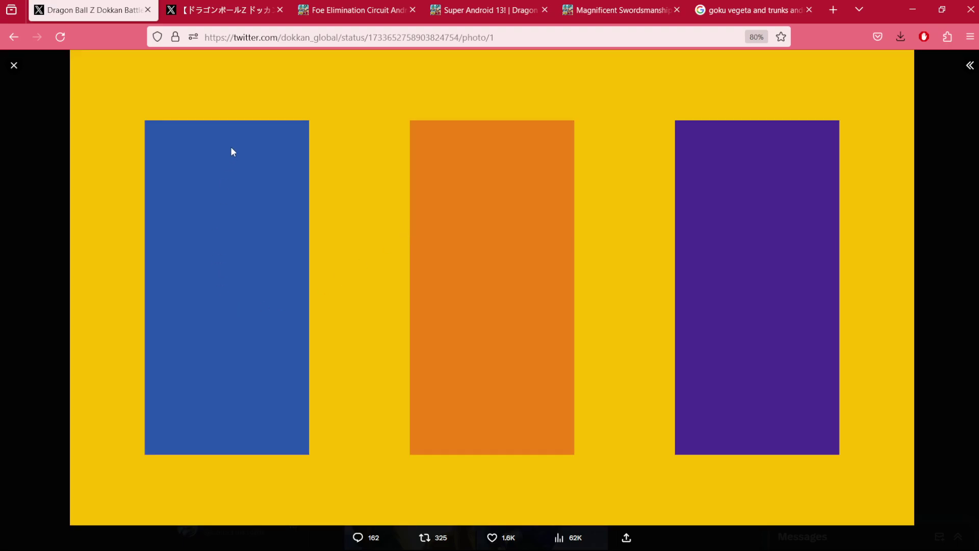